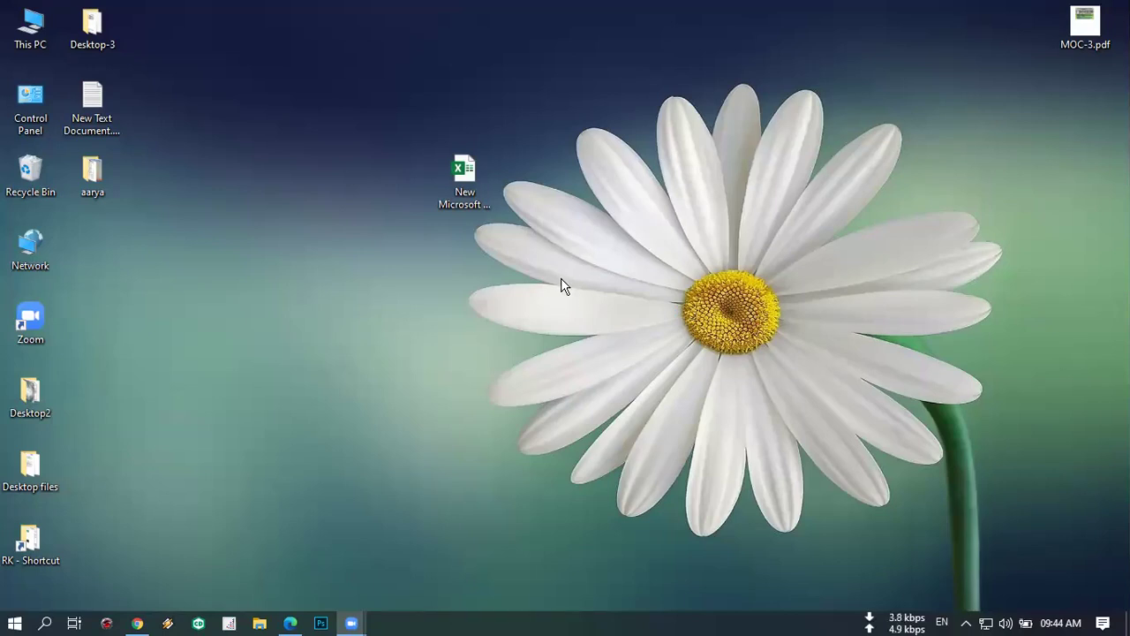
Step: Open 'New Microsoft Excel Worksheet' from the desktop in Excel
double_click(469, 180)
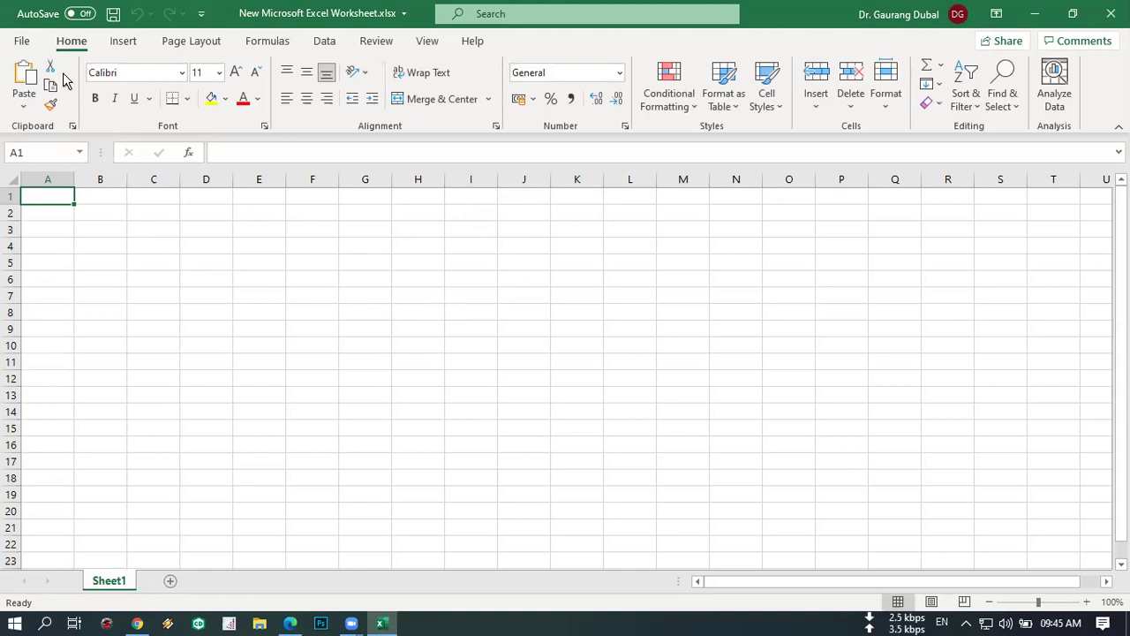
Step: Turn off 'Ask to update automatic links' in Excel's Advanced options and save
left_click(25, 43)
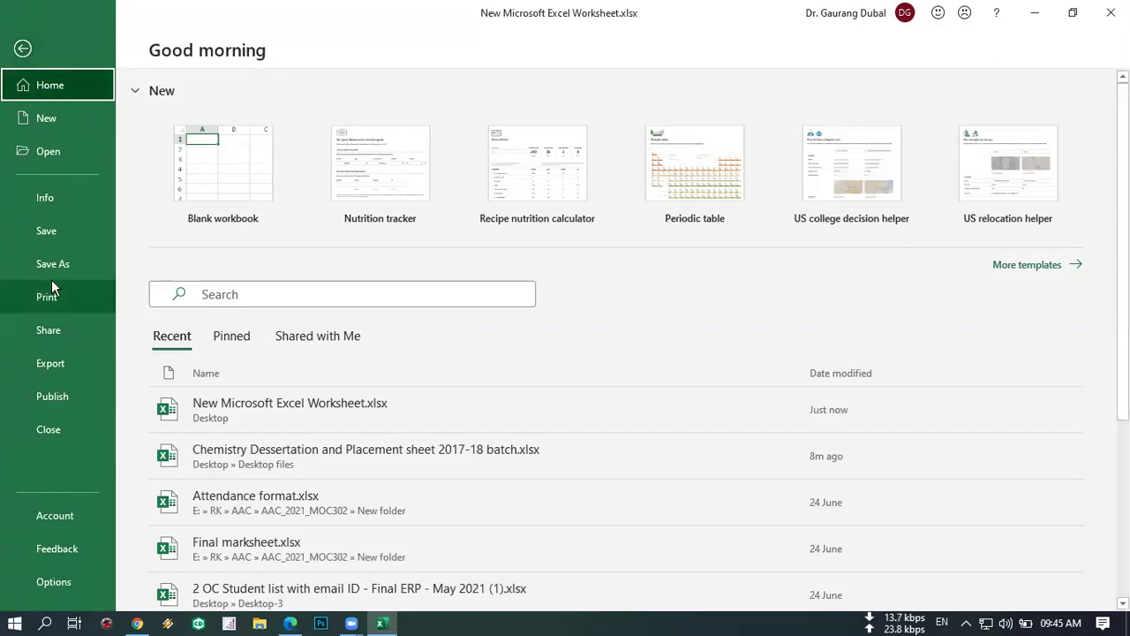
left_click(55, 579)
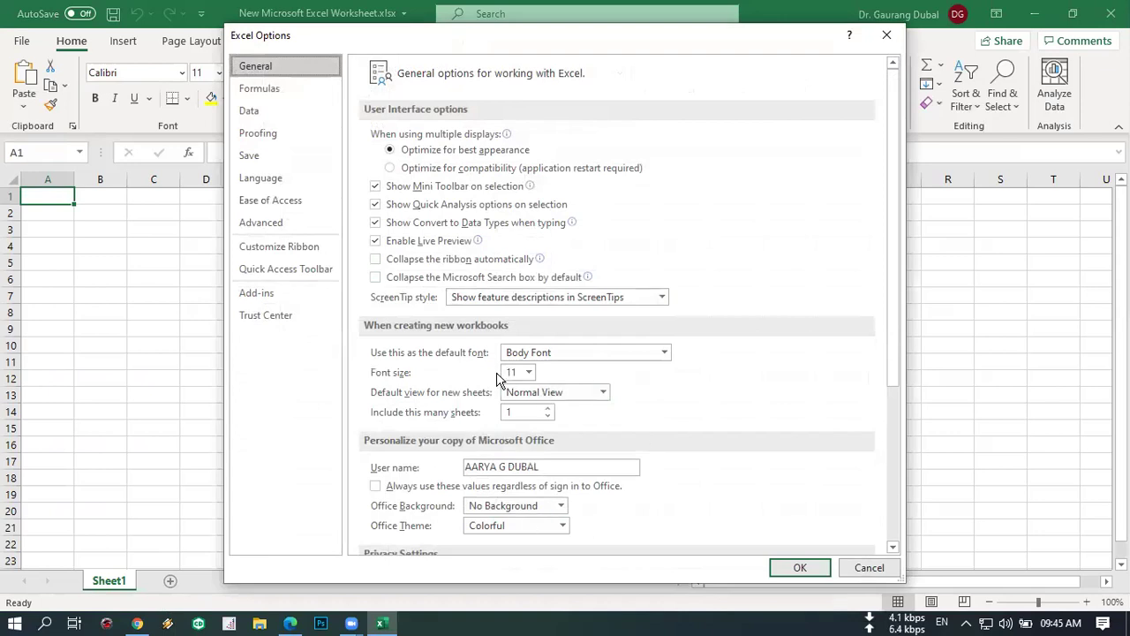
left_click(274, 230)
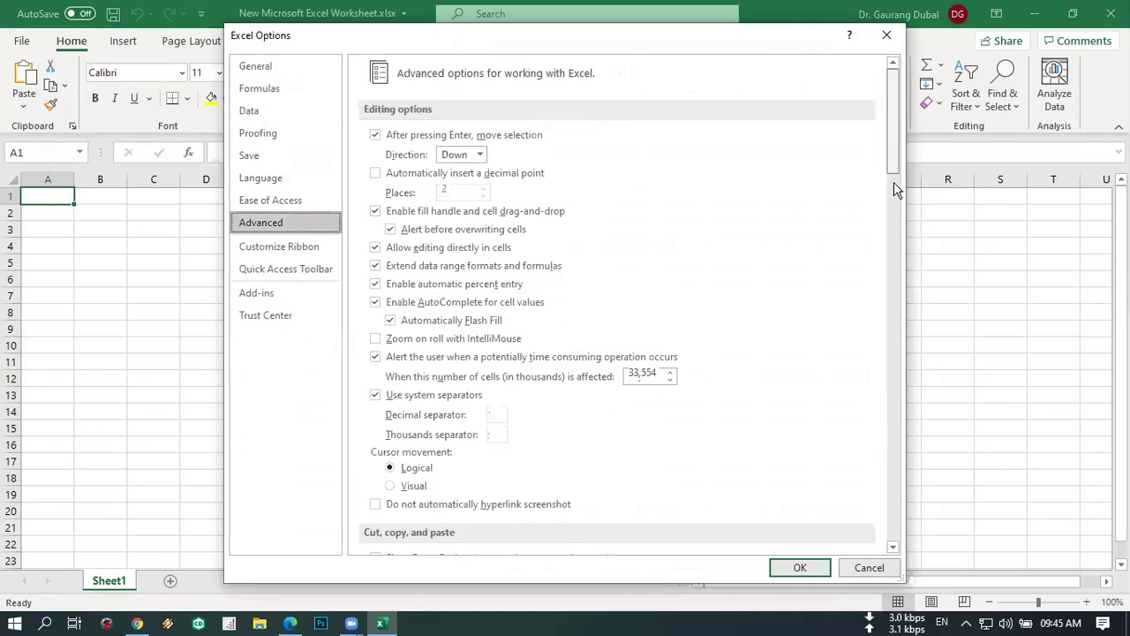
left_click_drag(894, 177, 901, 546)
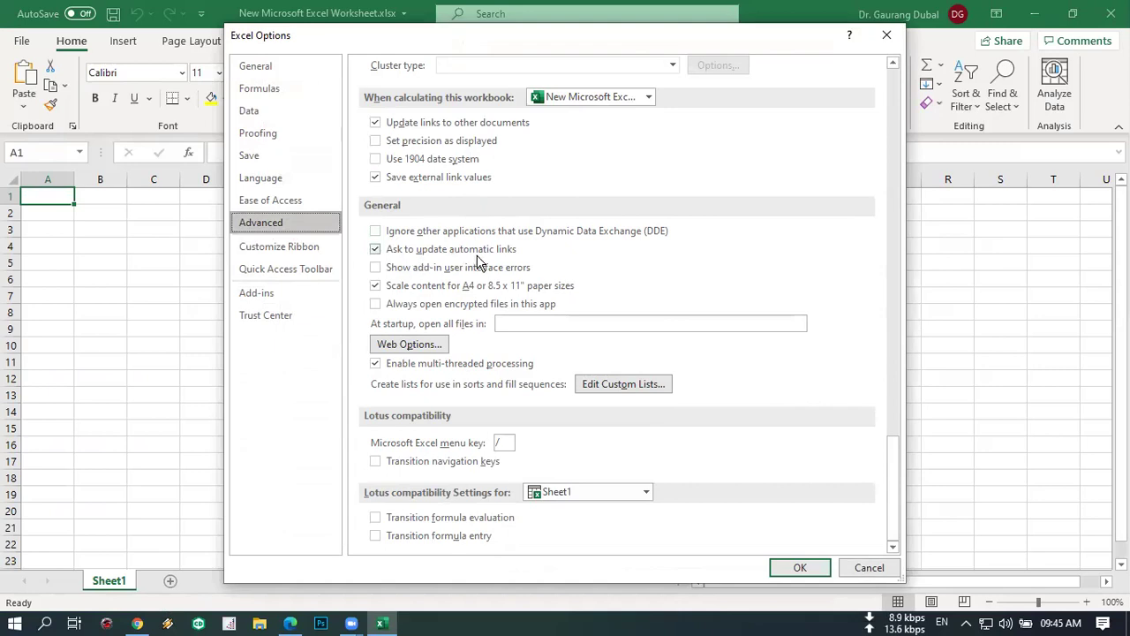
left_click(377, 252)
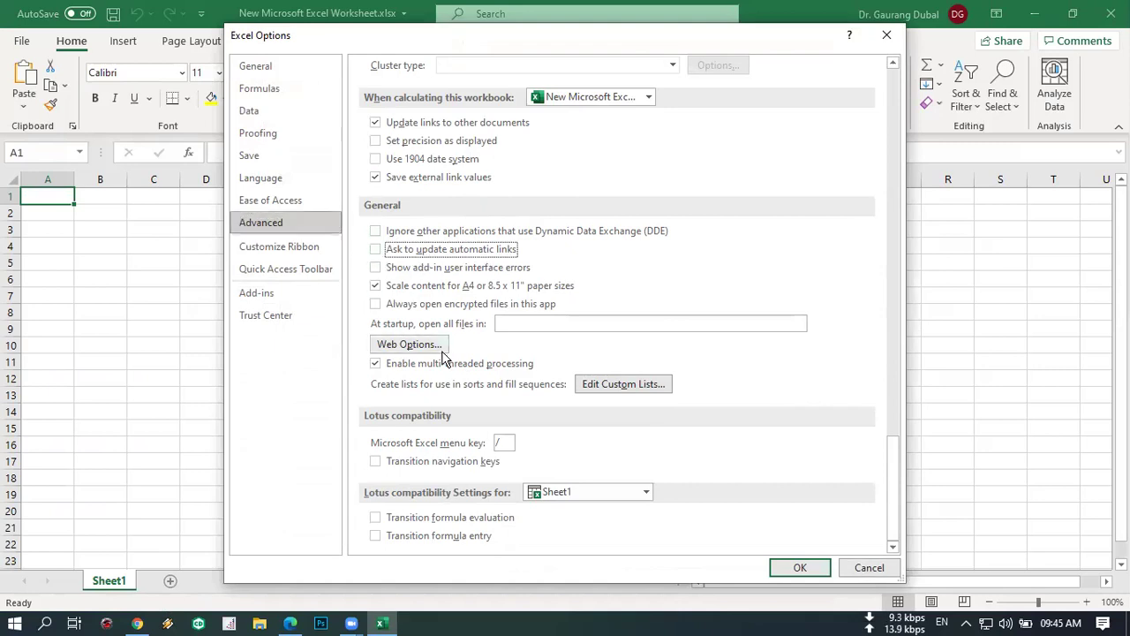
left_click(794, 572)
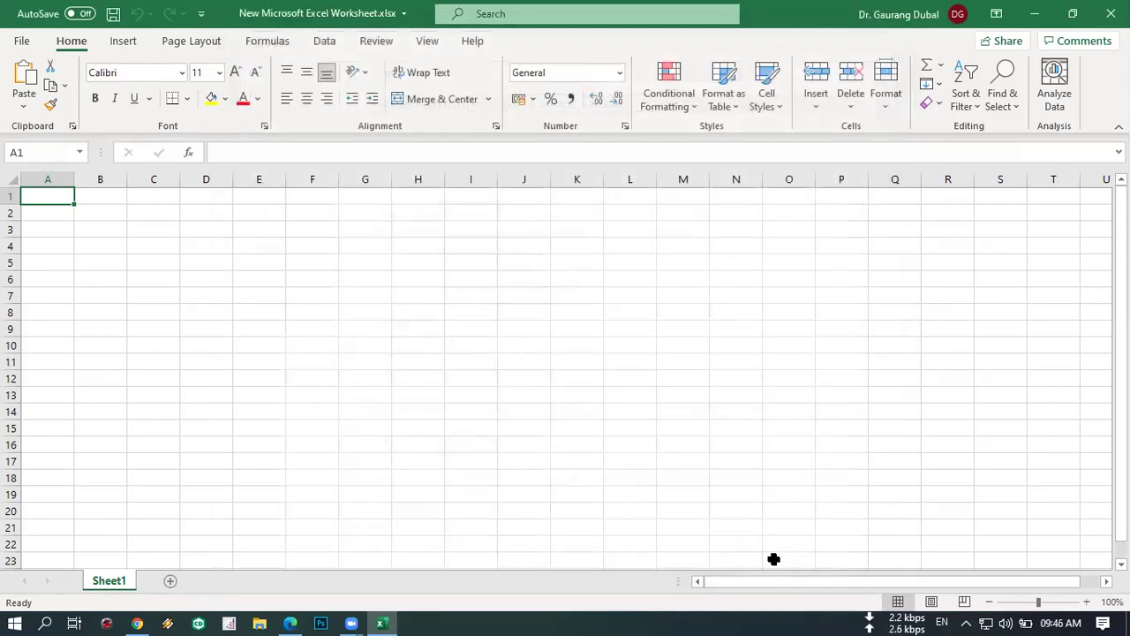
Step: Go to the Trust Center page in Excel Options
left_click(22, 42)
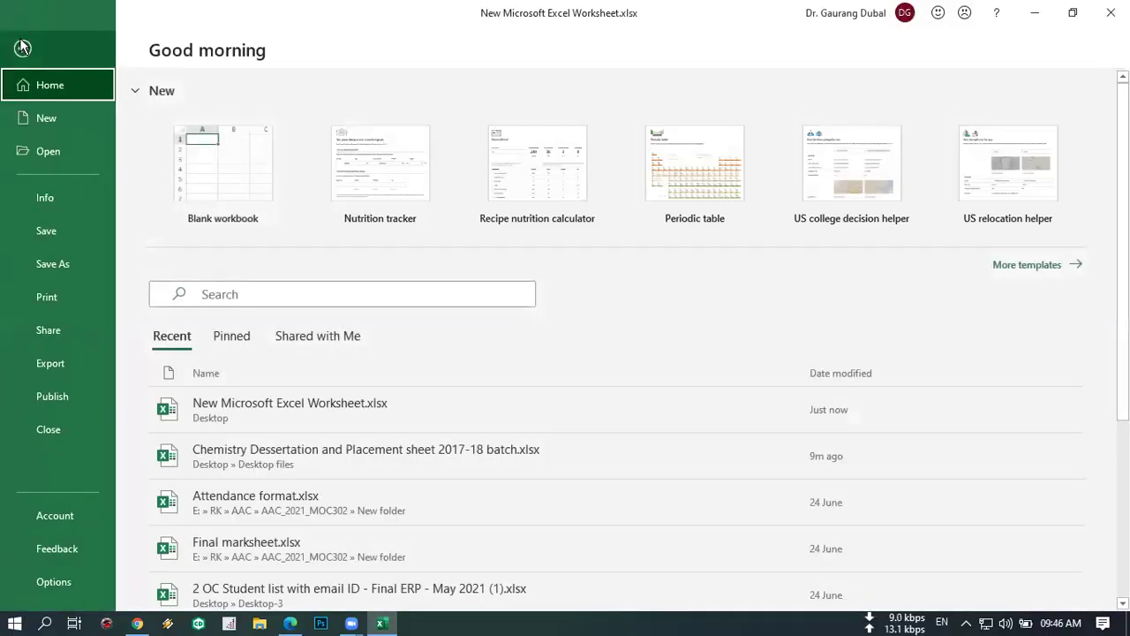
left_click(60, 580)
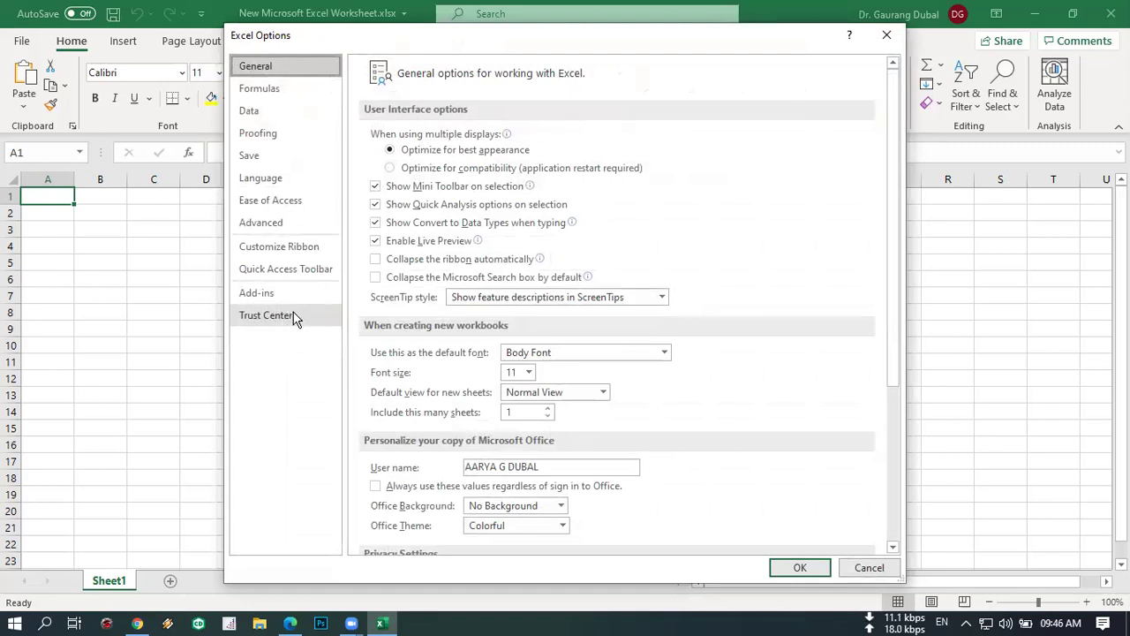
left_click(294, 317)
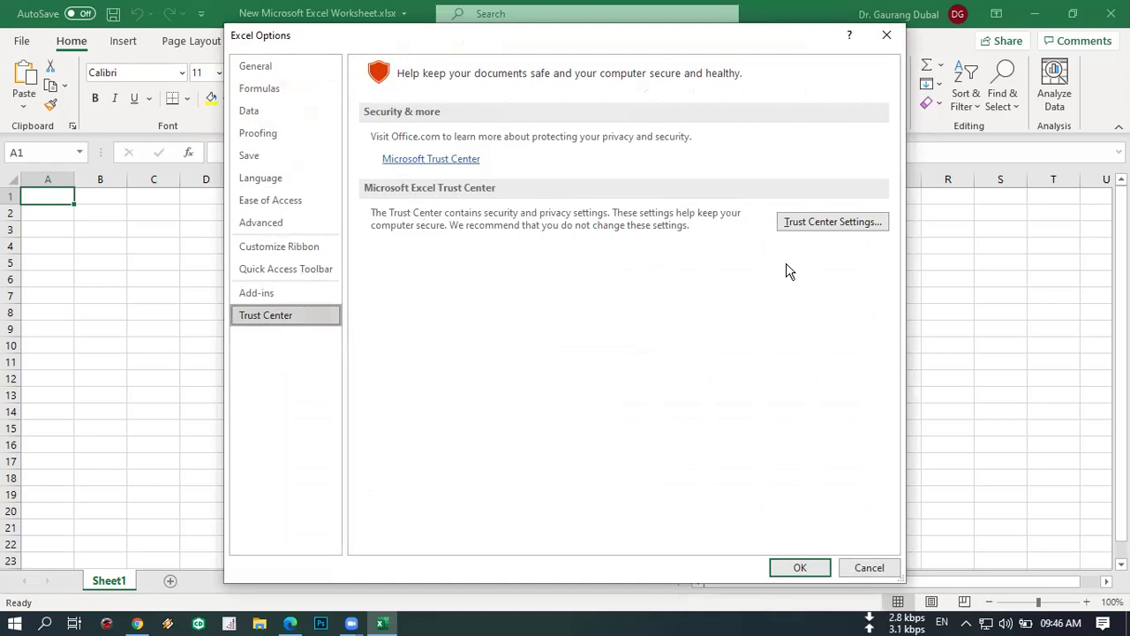
Step: Disable Protected View for internet files, unsafe locations and Outlook attachments, then save
left_click(828, 228)
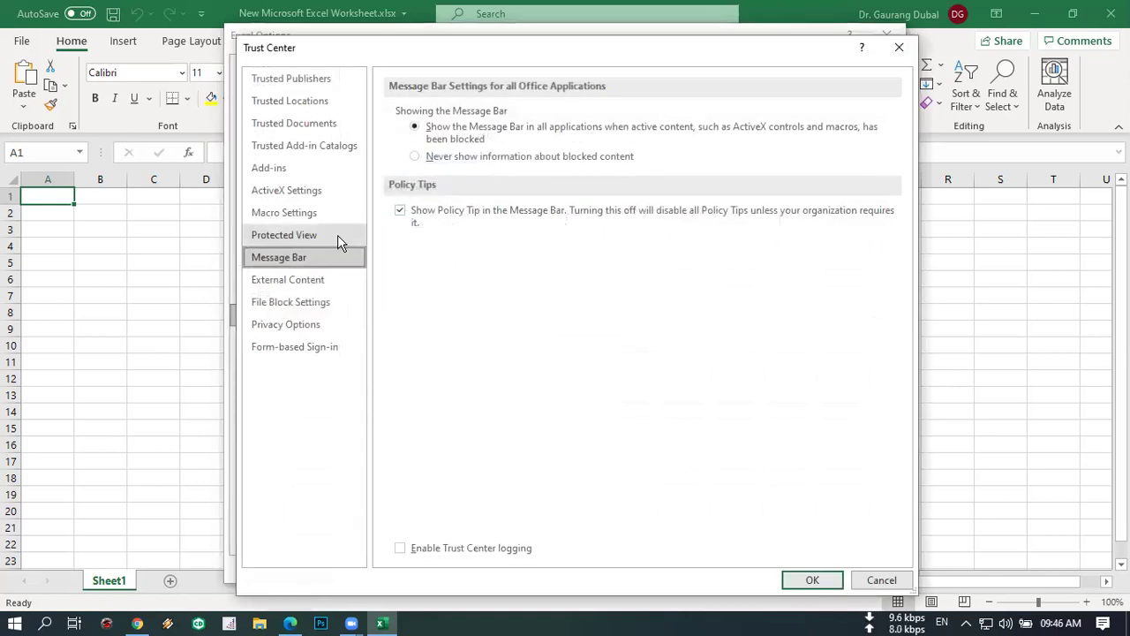
left_click(298, 244)
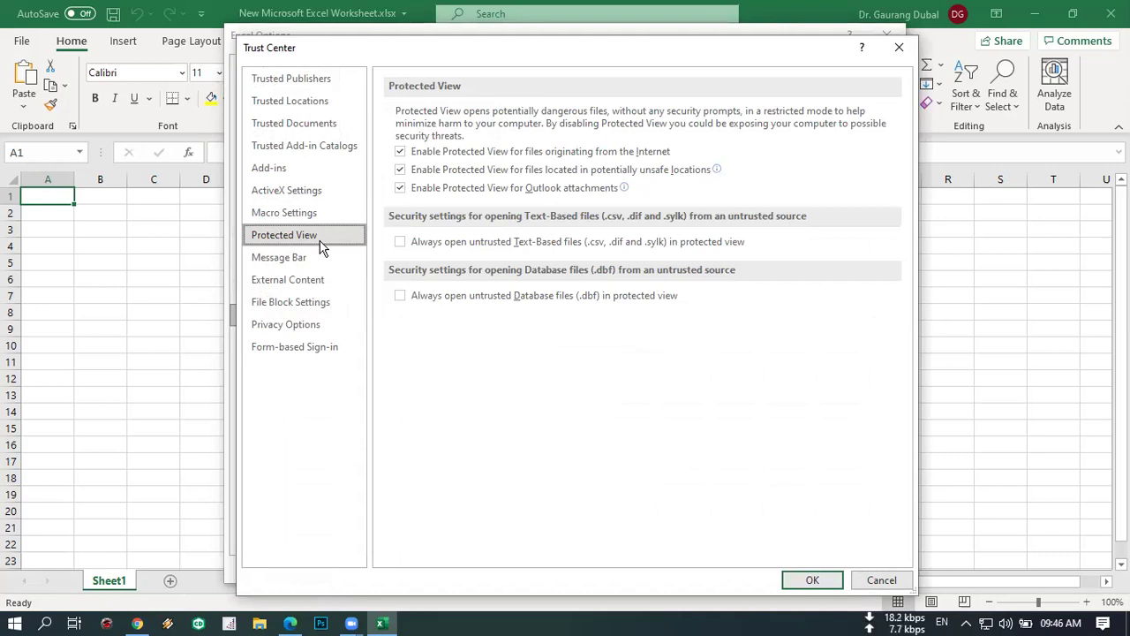
left_click(400, 151)
left_click(400, 170)
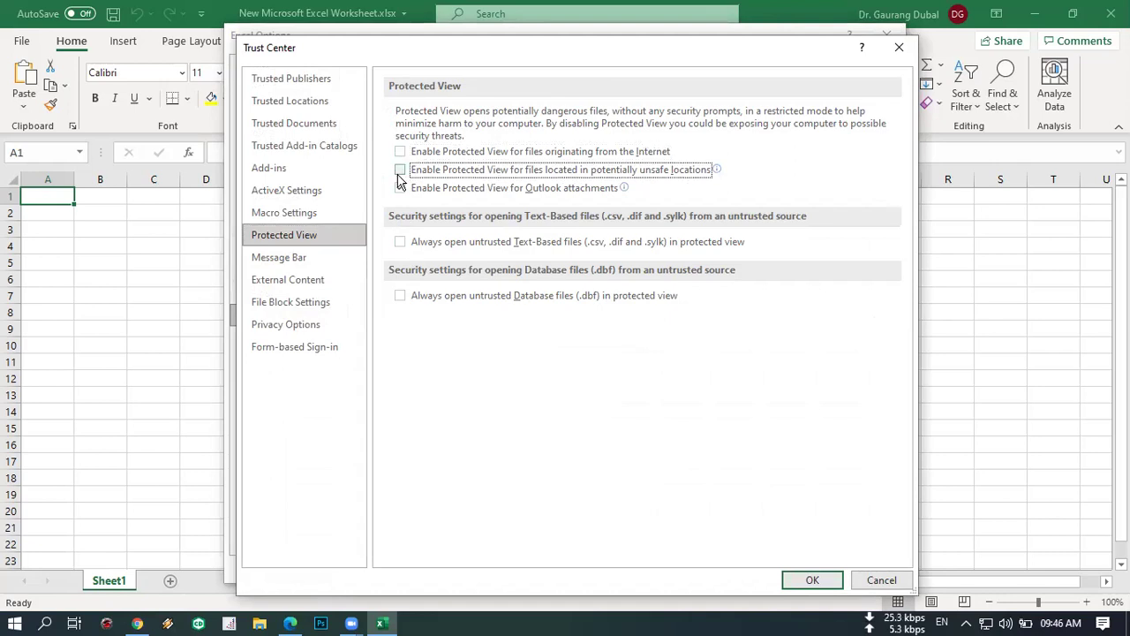
left_click(400, 188)
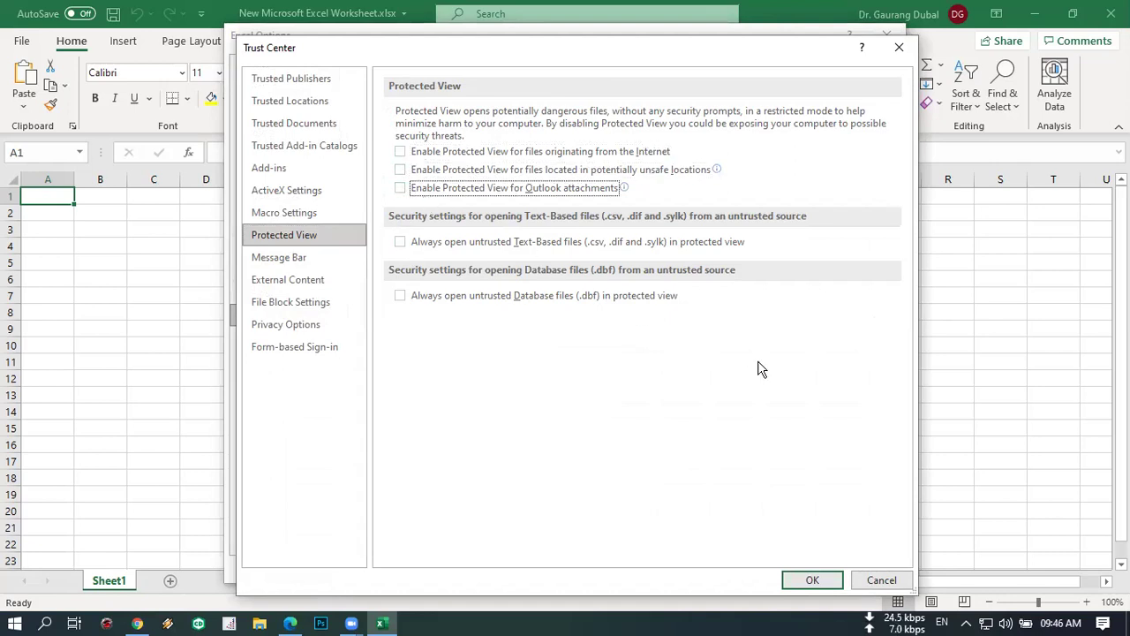
left_click(814, 576)
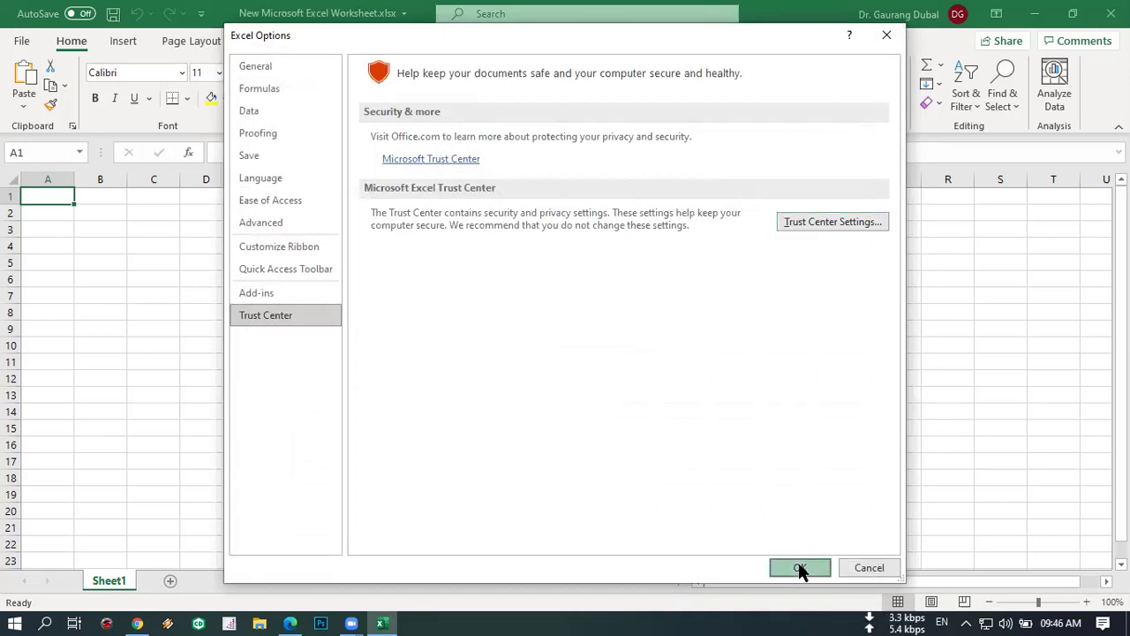
left_click(800, 569)
Step: Close Excel and reopen 'New Microsoft Excel Worksheet' from the desktop
left_click(1111, 14)
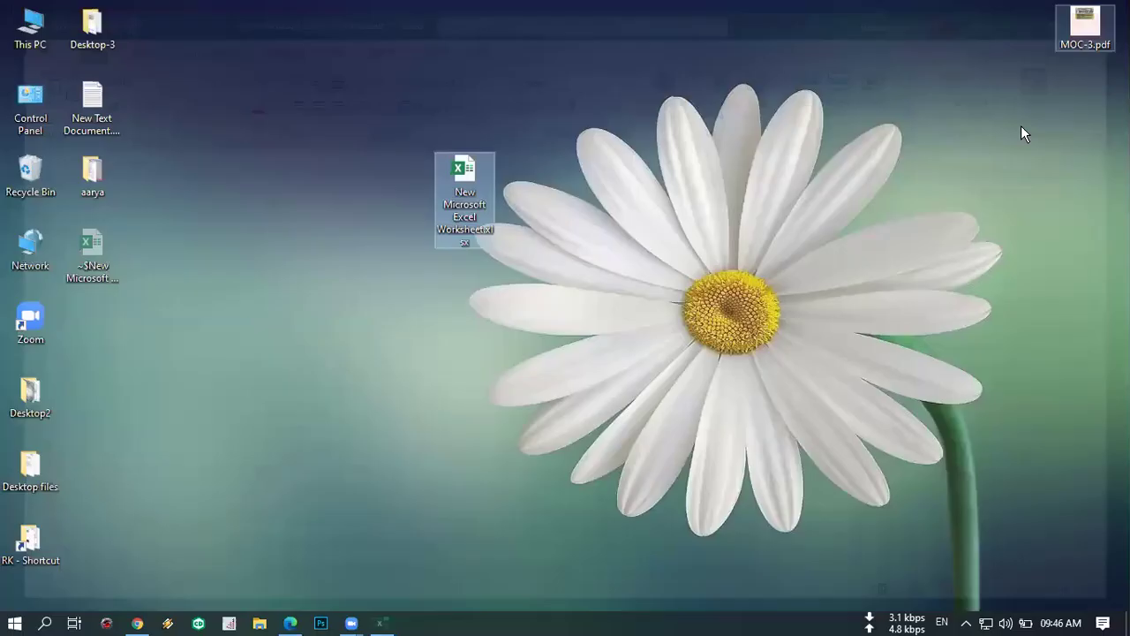
double_click(468, 175)
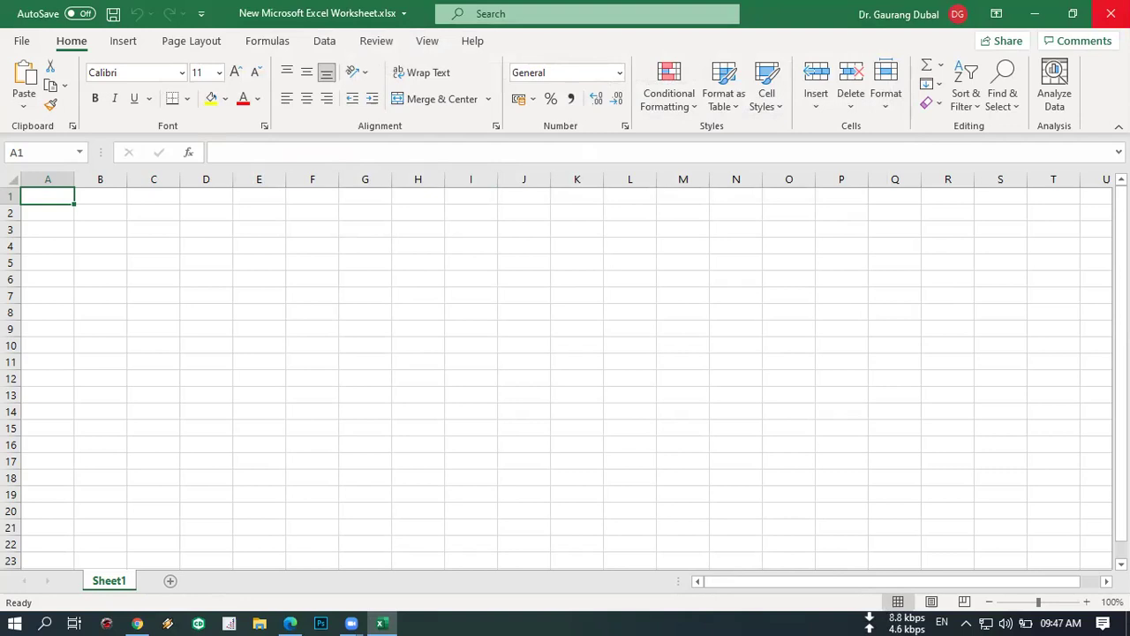
Step: Close Excel and deselect the file icon on the desktop
left_click(1111, 13)
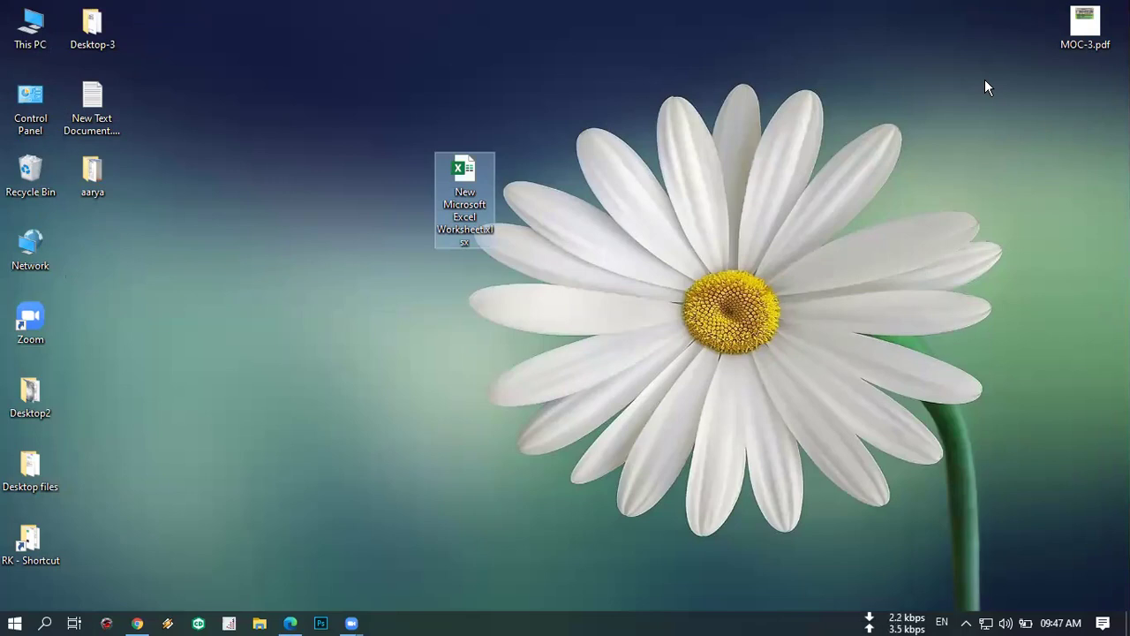
left_click(986, 86)
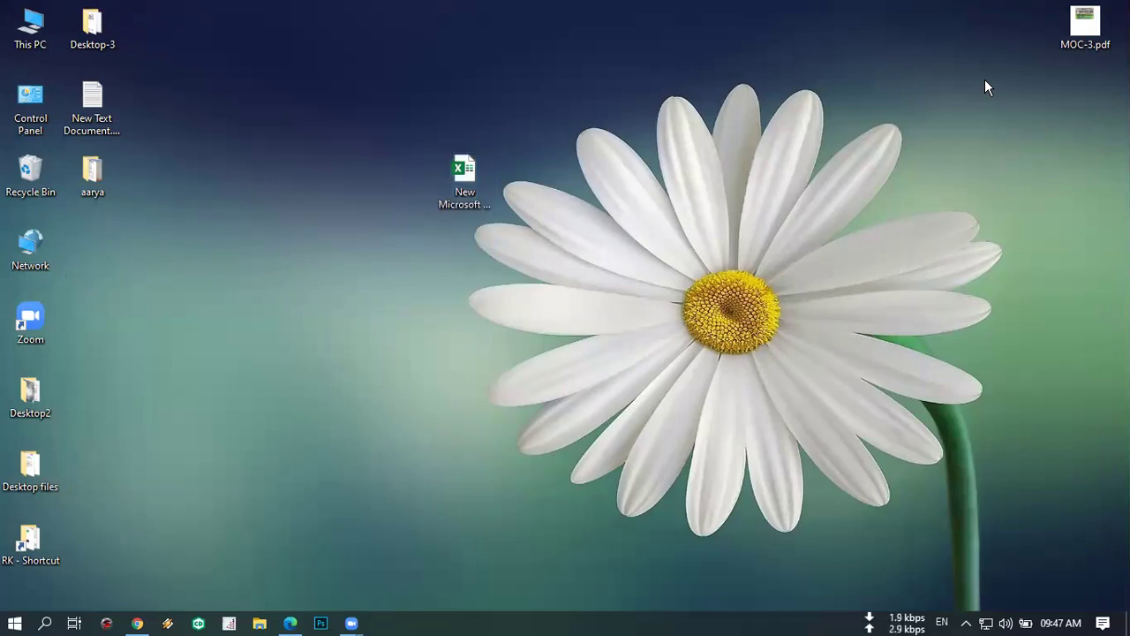